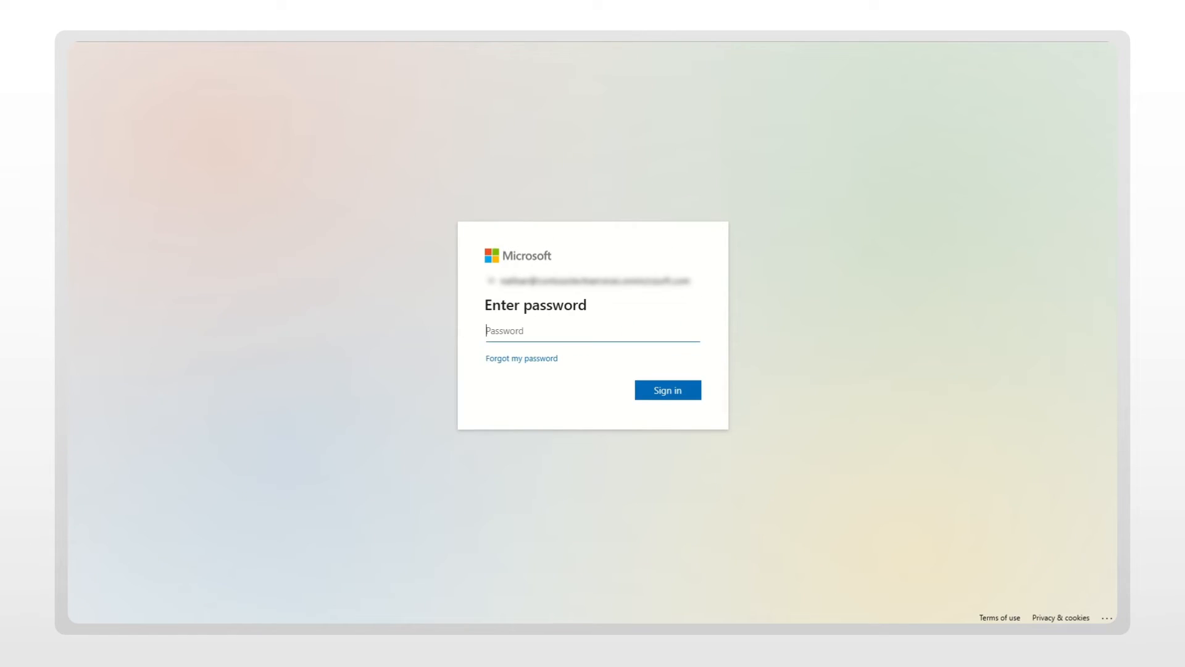
pyautogui.write('••••••••')
# Step: Sign in with the account password to reach the Contoso Tech admin dashboard
pyautogui.press('Return')
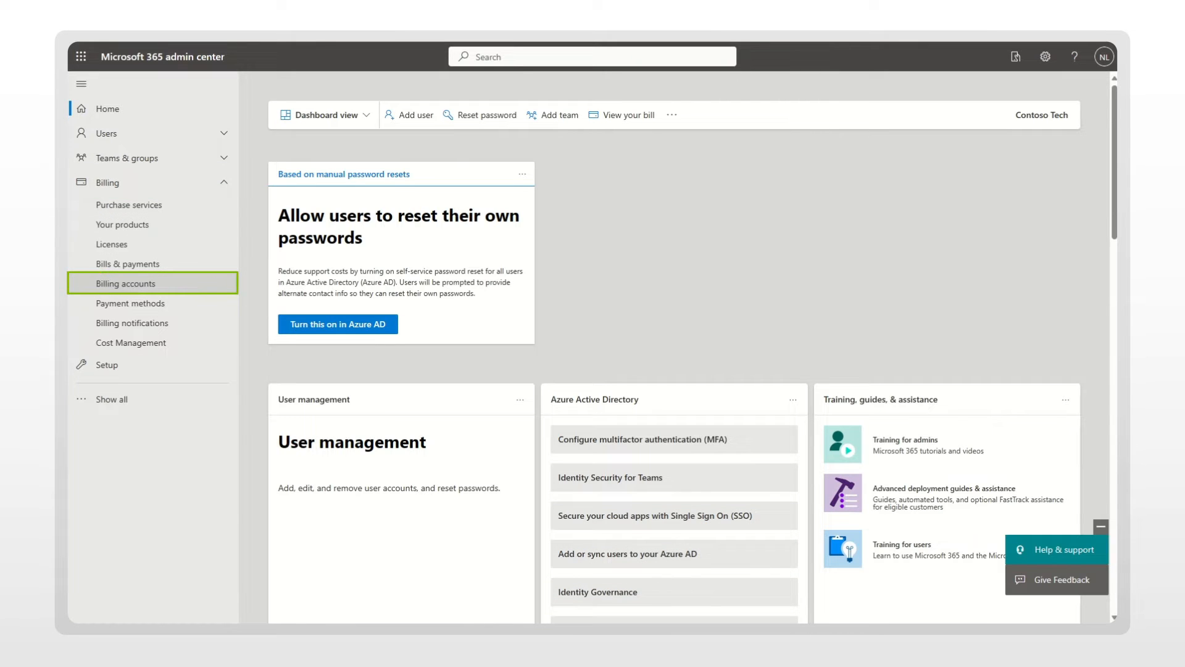
# Step: Go to Billing accounts, listing Contoso Tech under a Microsoft Customer Agreement
pyautogui.click(125, 284)
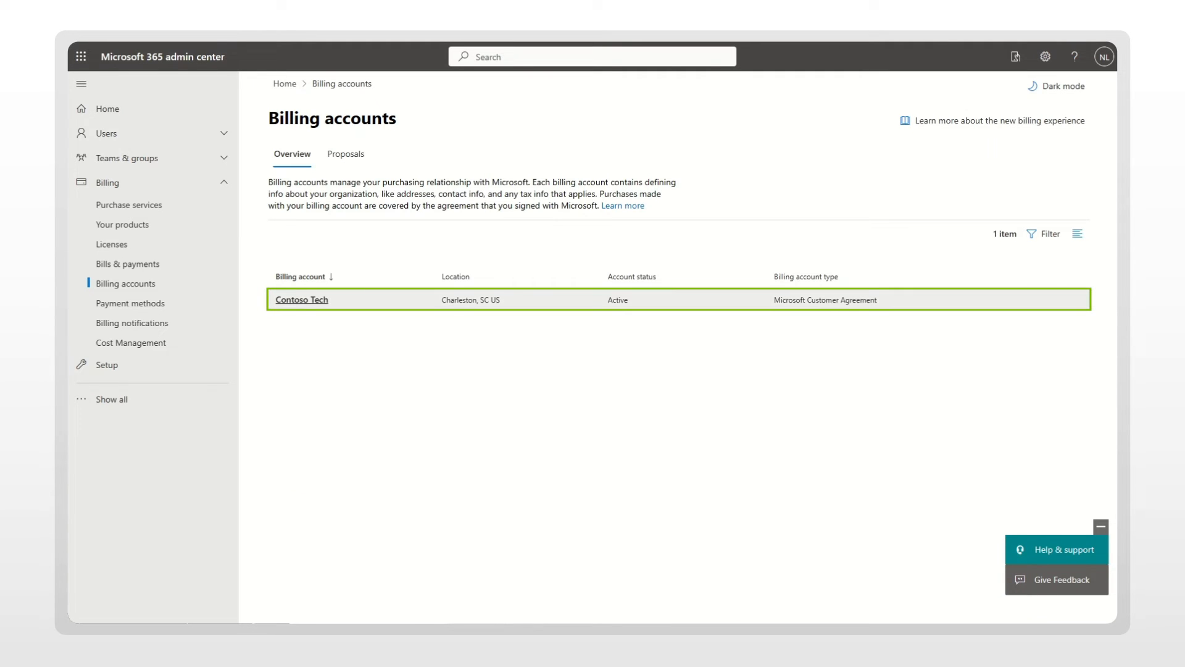
# Step: View the Contoso Tech billing account details with its ID, status and agreement
pyautogui.click(302, 300)
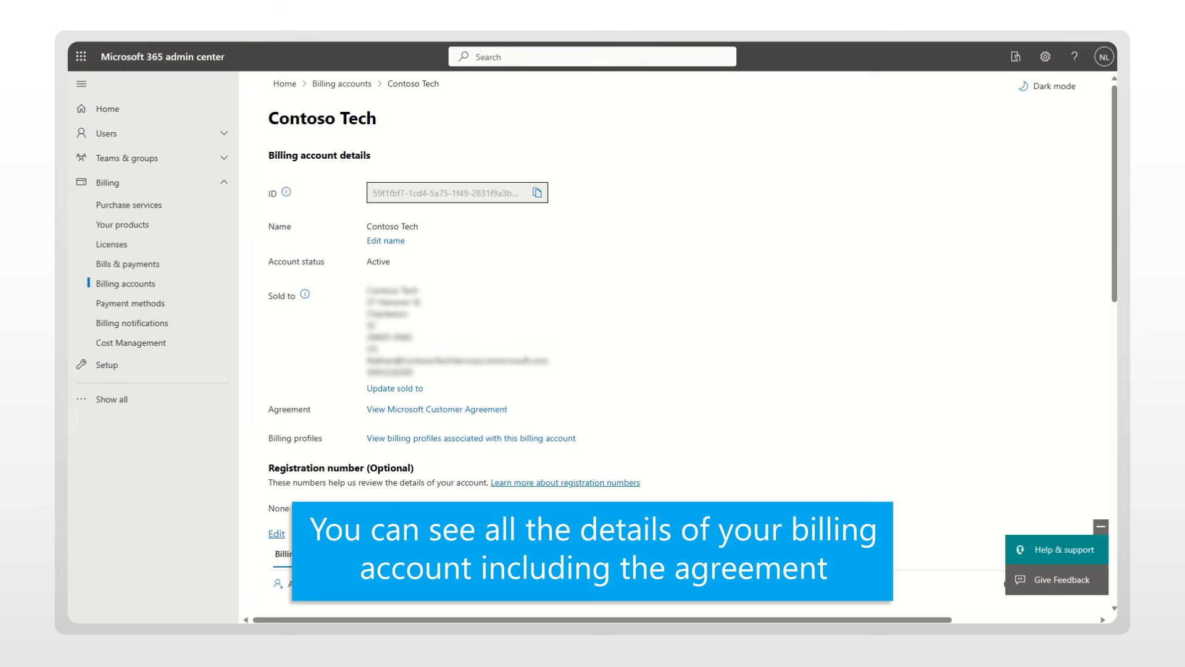